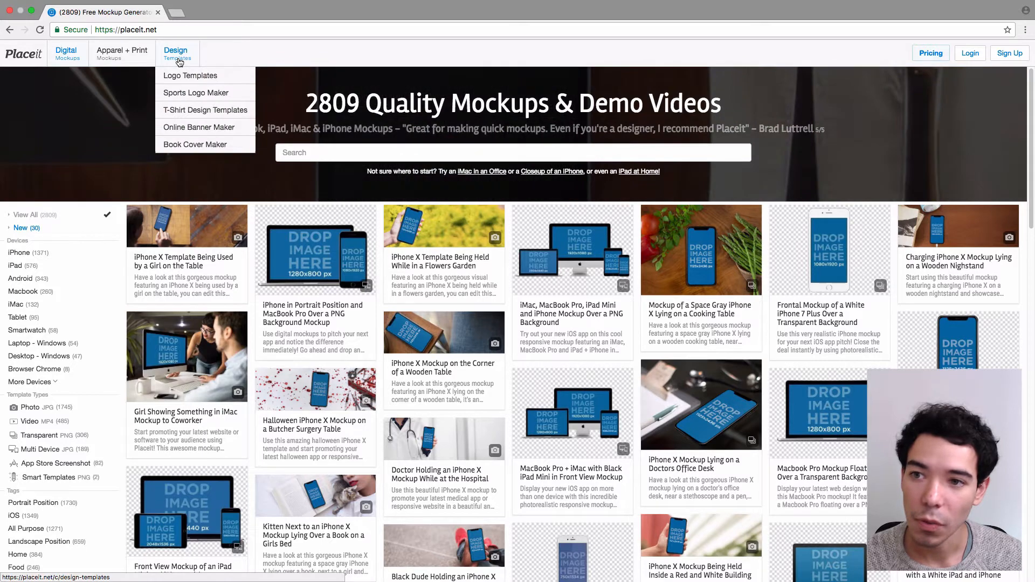
Step: Open the Simple Center Aligned T-Shirt Design Template from the T-shirt design templates
click(186, 113)
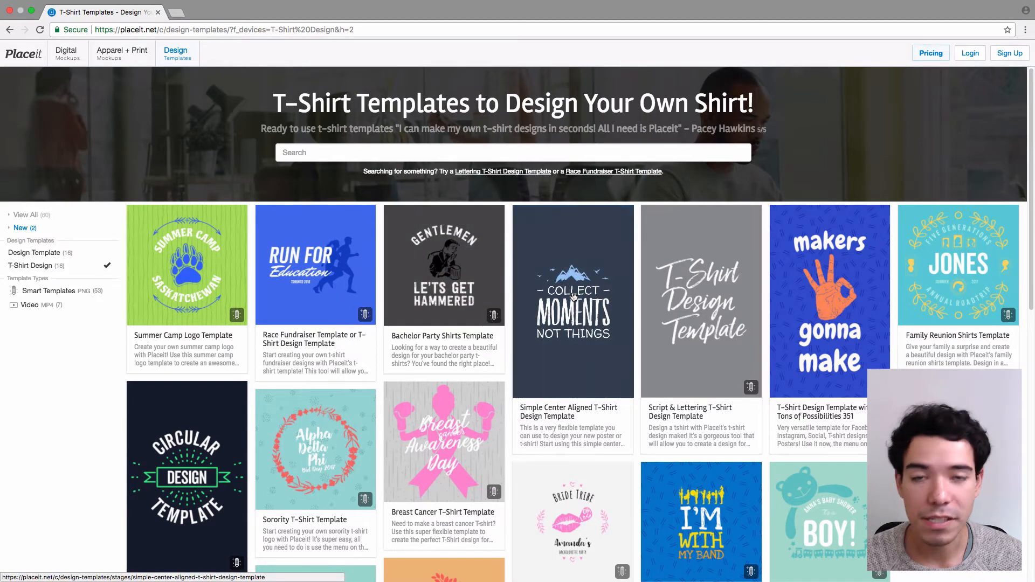
click(574, 296)
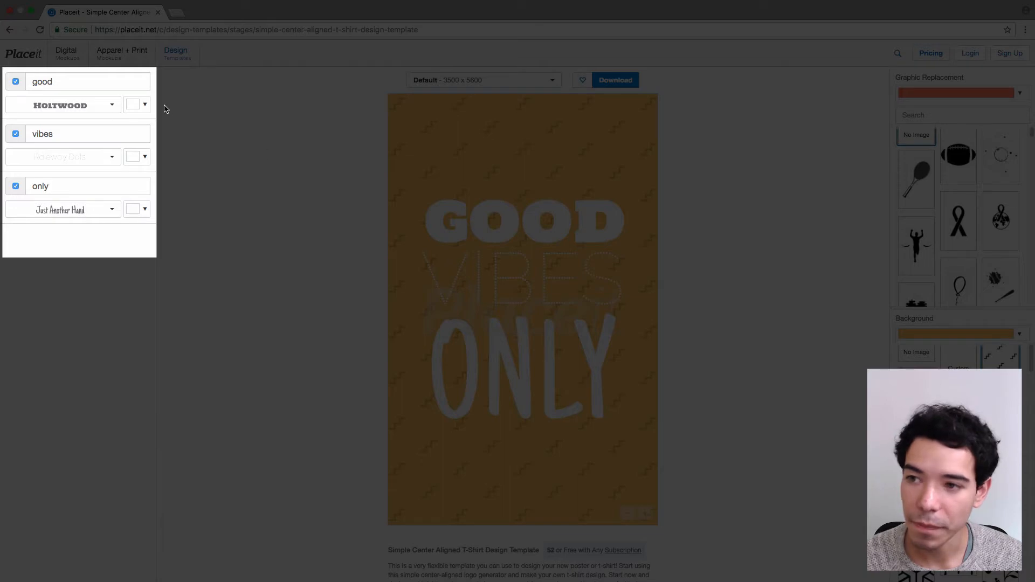
drag(12, 74, 11, 74)
drag(79, 133, 16, 132)
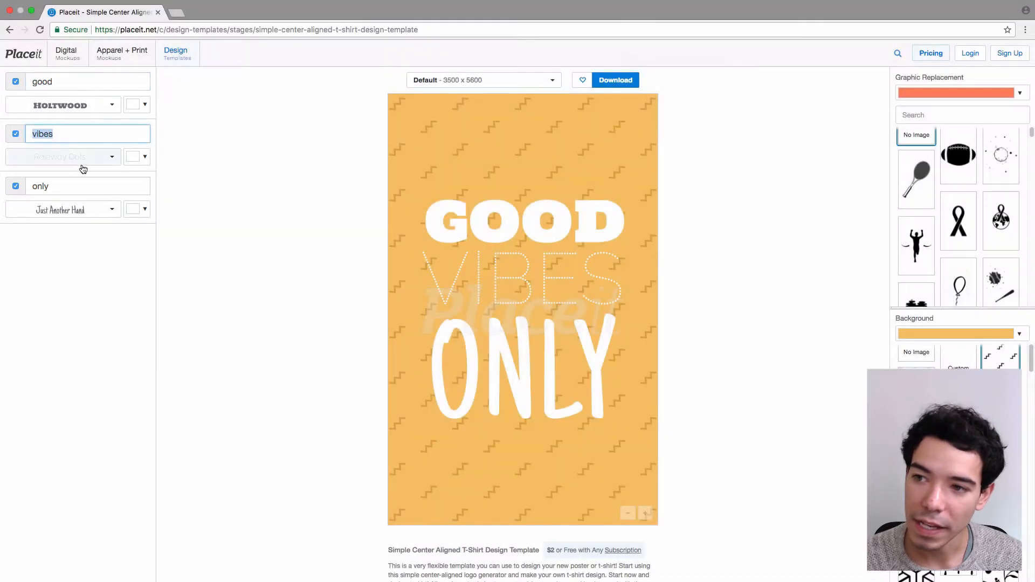
drag(69, 186, 16, 185)
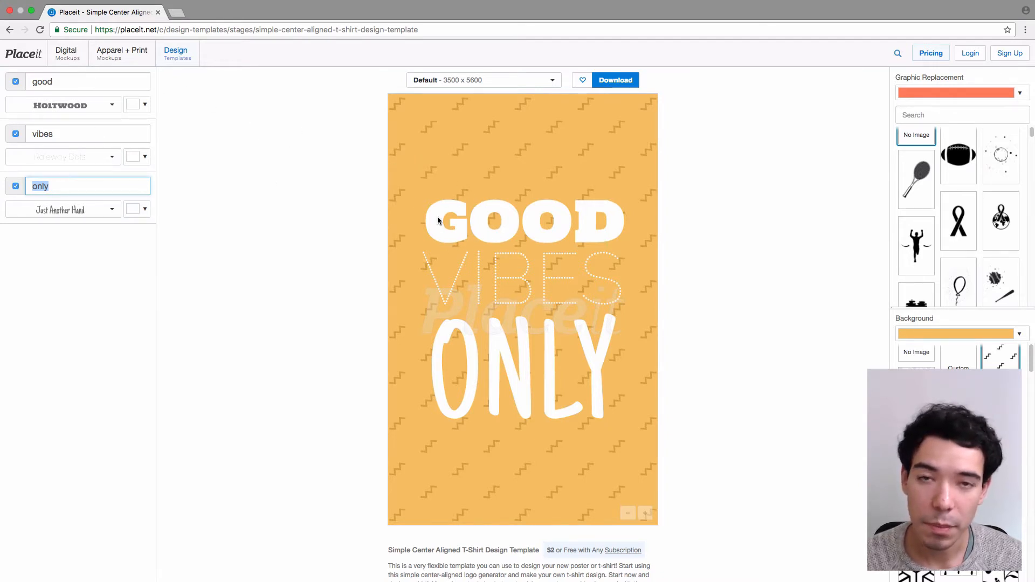
Step: Replace the template's three text lines with "DON'T STOP", "UNTIL YOU'RE" and "PROUD"
click(101, 83)
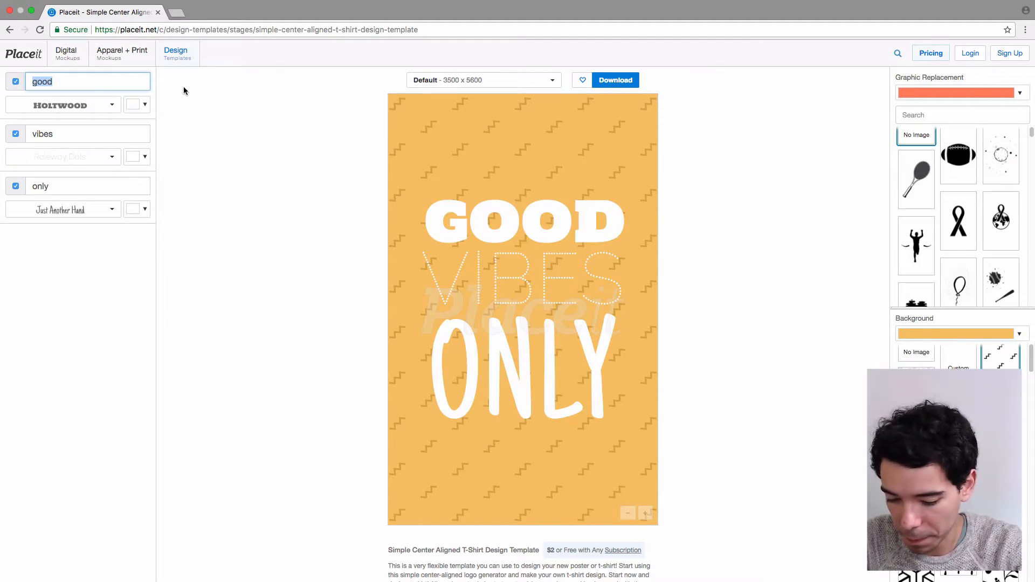
text(DON'T STOP)
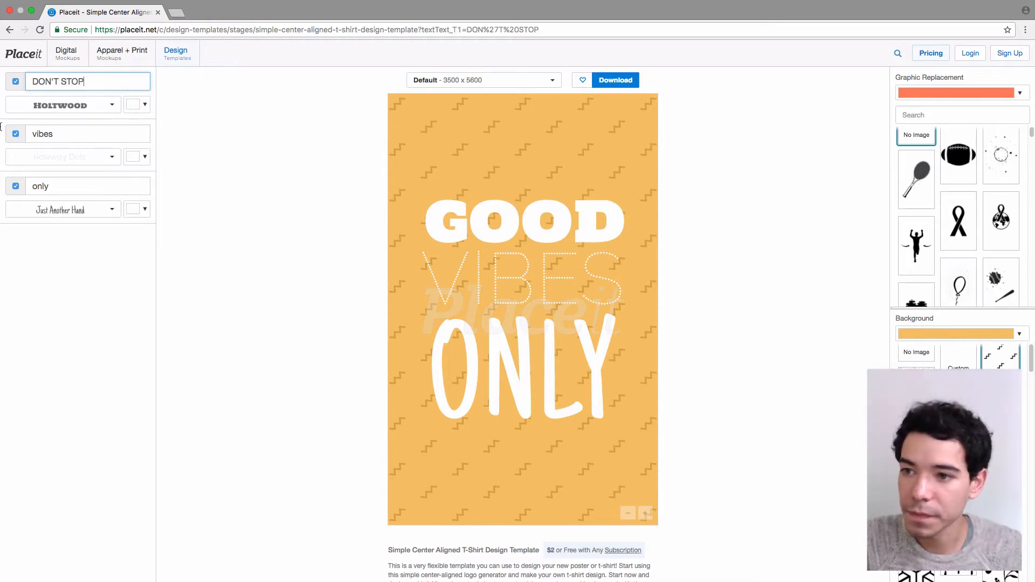
key(Tab)
text(UNTIL)
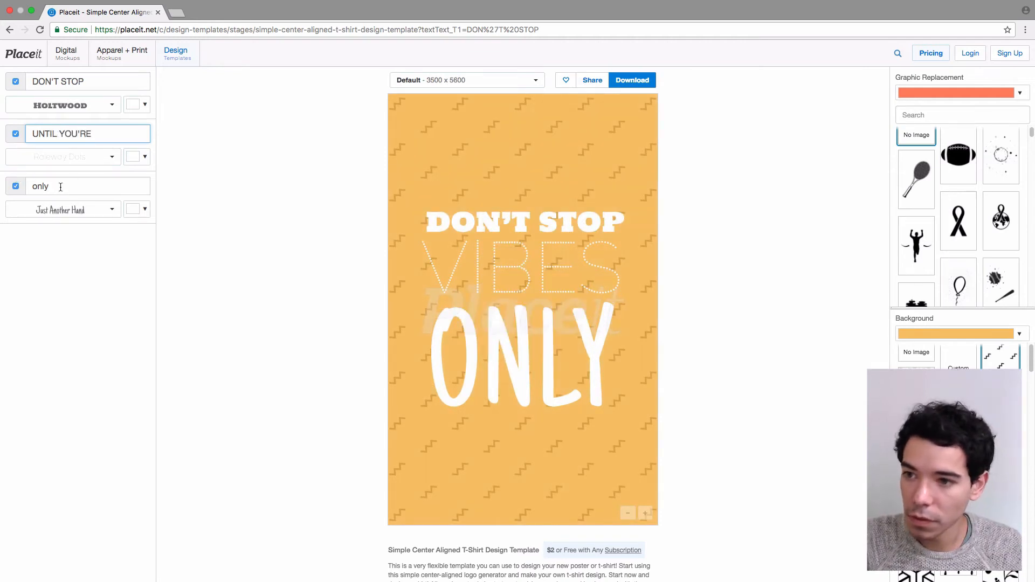
key(Tab)
text(P)
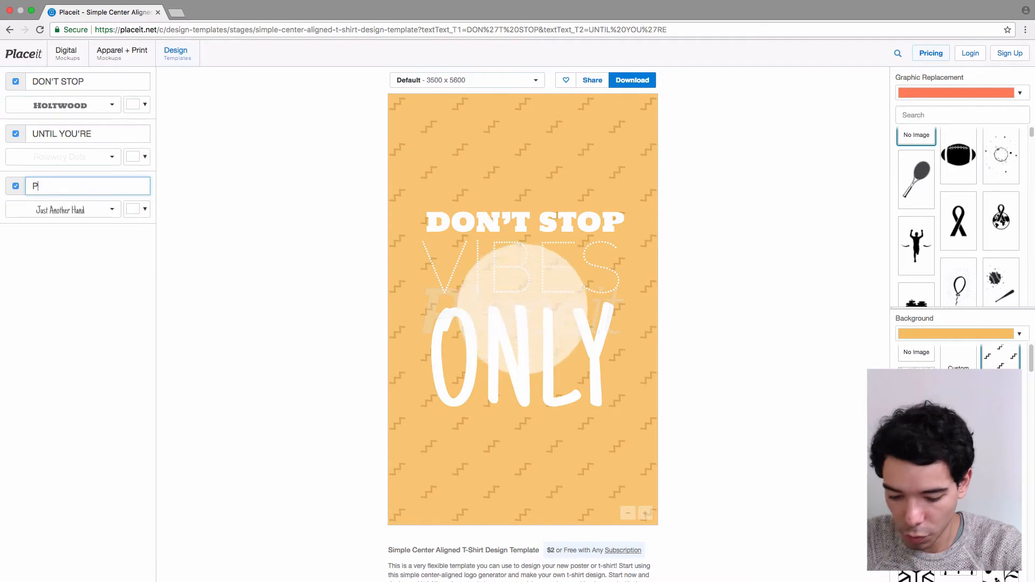
text(ROUD)
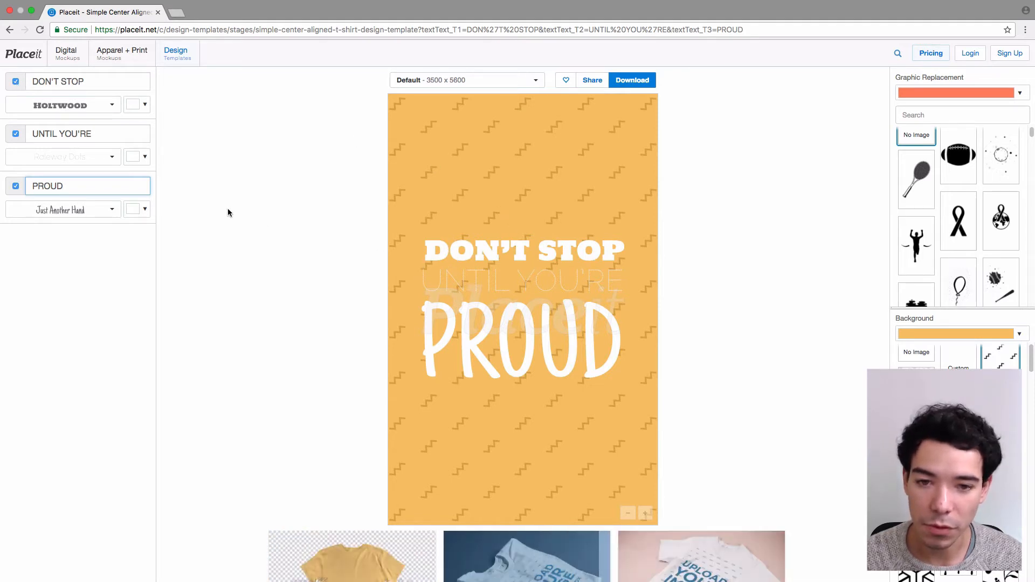
Step: Turn the DON'T STOP line off and back on, and try the Bahiana font on it
click(13, 83)
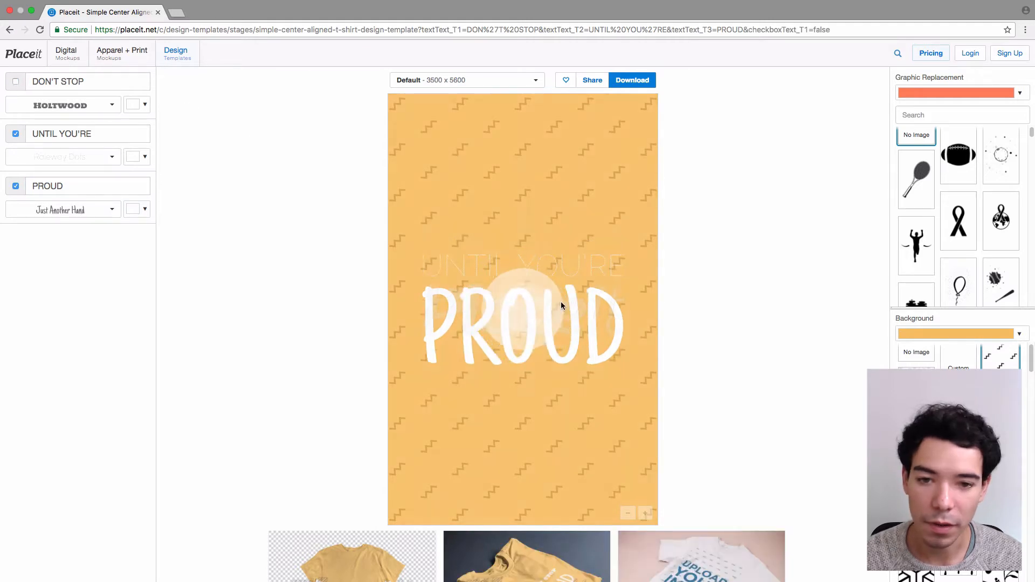
click(15, 82)
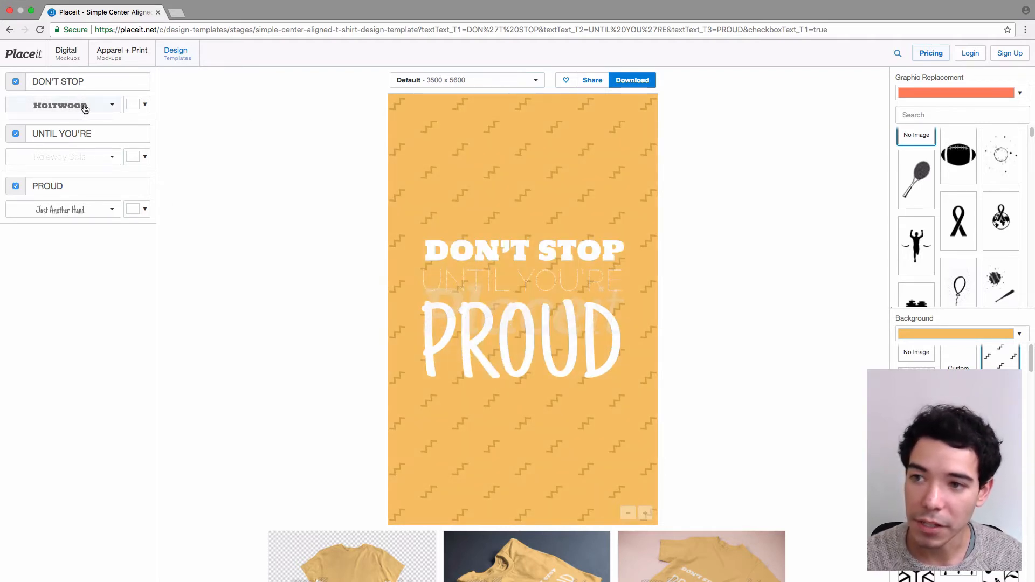
click(79, 110)
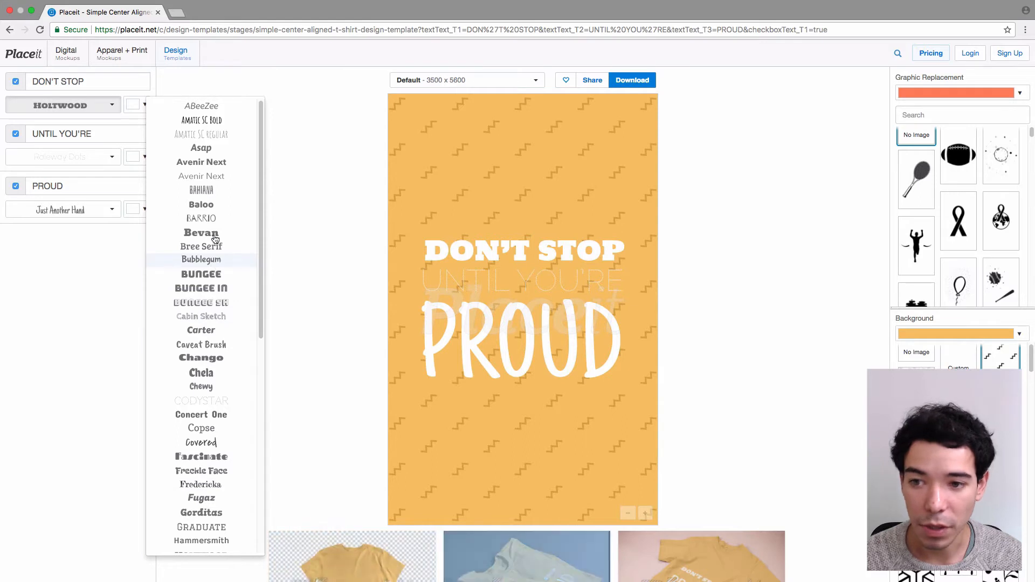
click(220, 192)
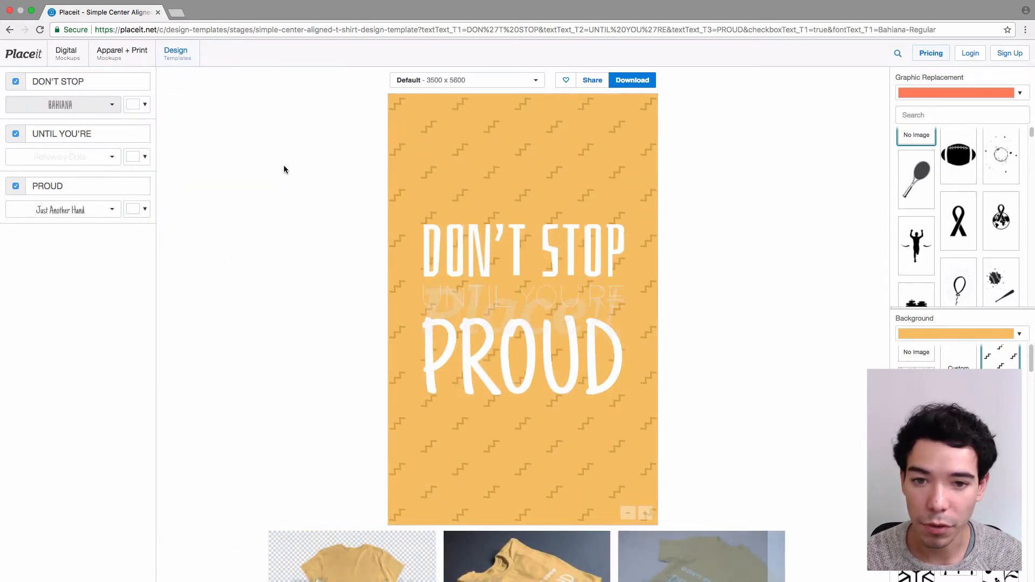
Step: Set the font of all three text lines to Amatic SC Regular
click(89, 109)
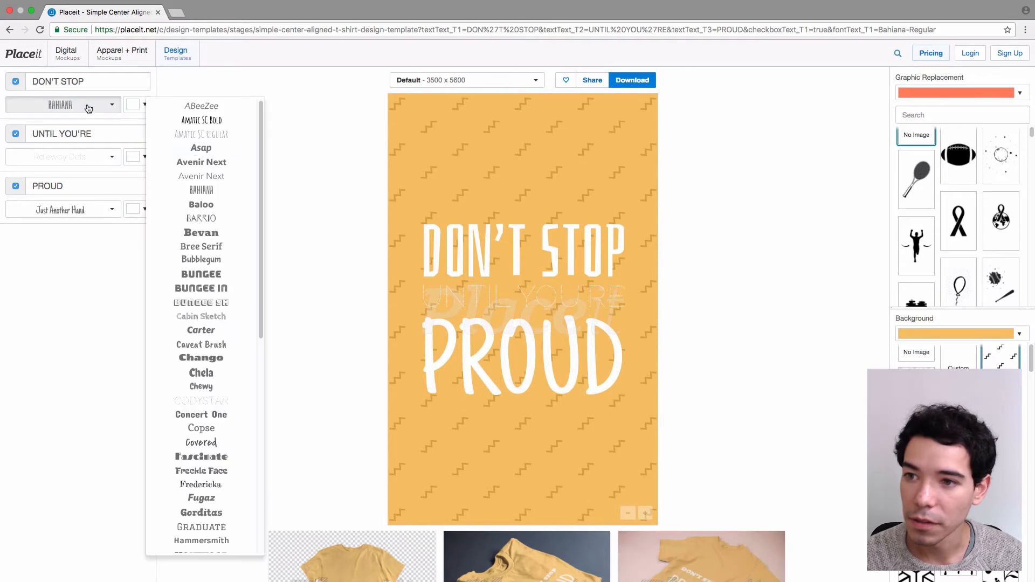
click(218, 139)
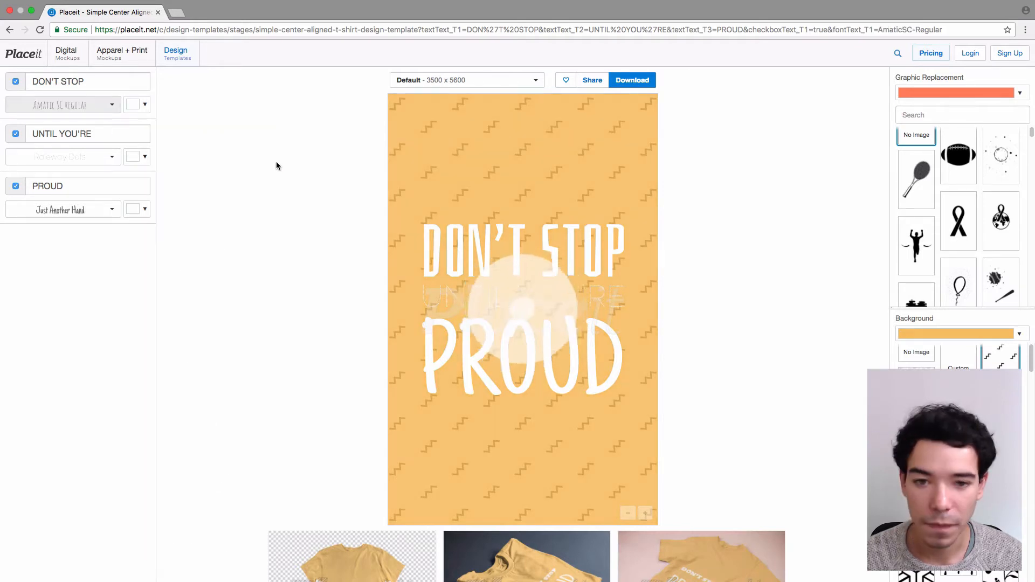
click(110, 157)
click(207, 189)
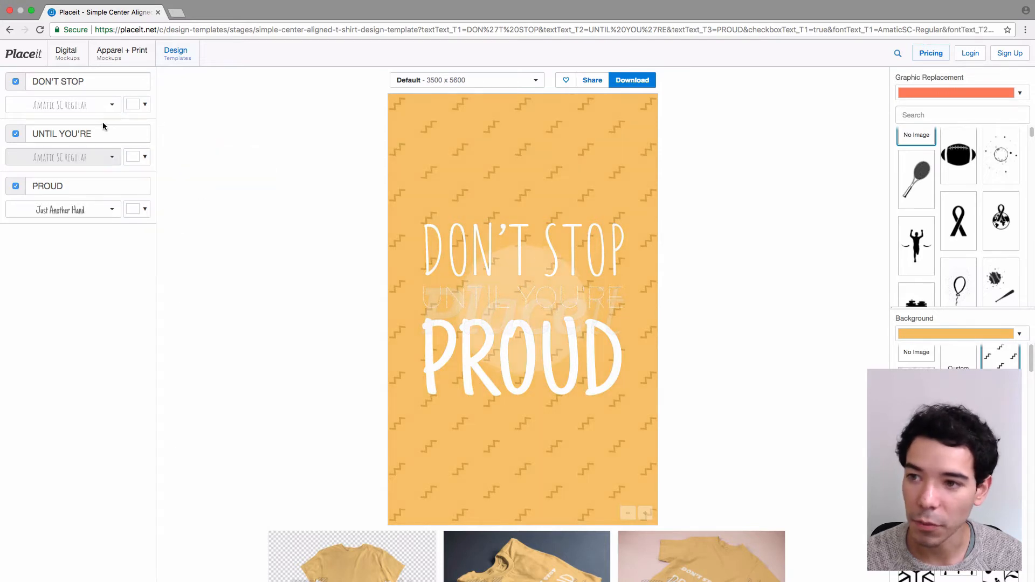
click(111, 214)
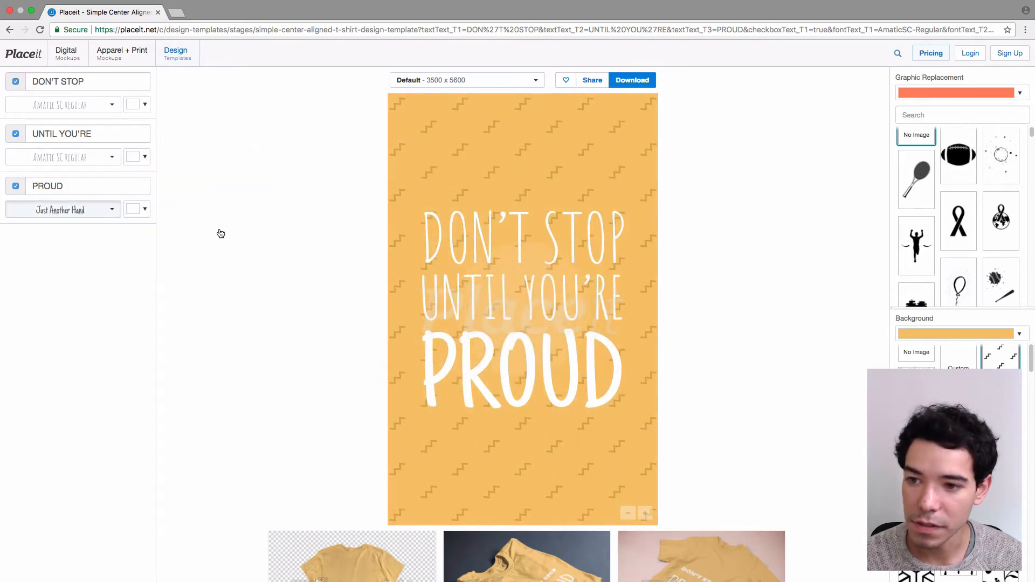
click(227, 240)
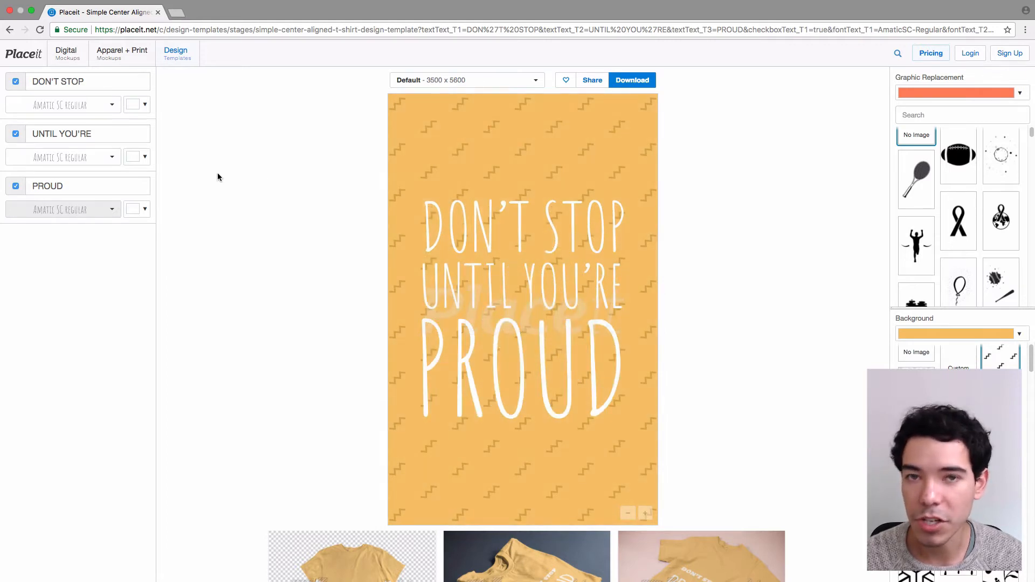
click(144, 104)
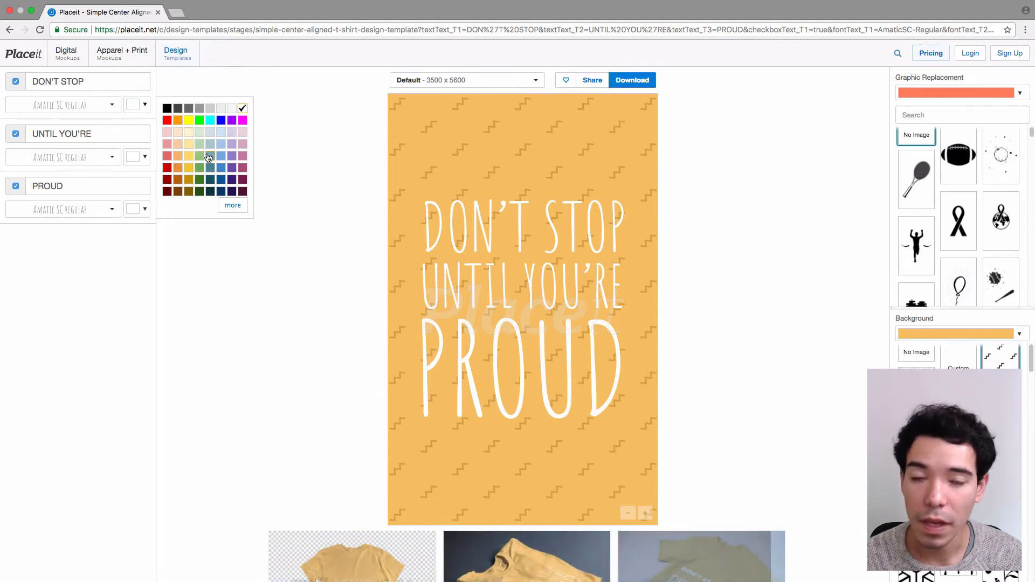
click(229, 207)
drag(257, 131, 288, 127)
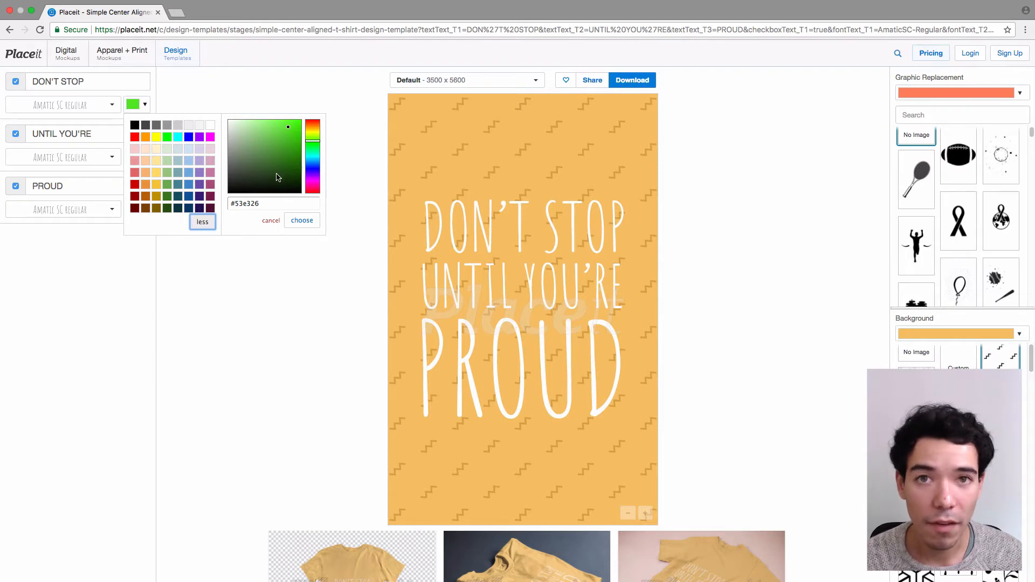
click(278, 203)
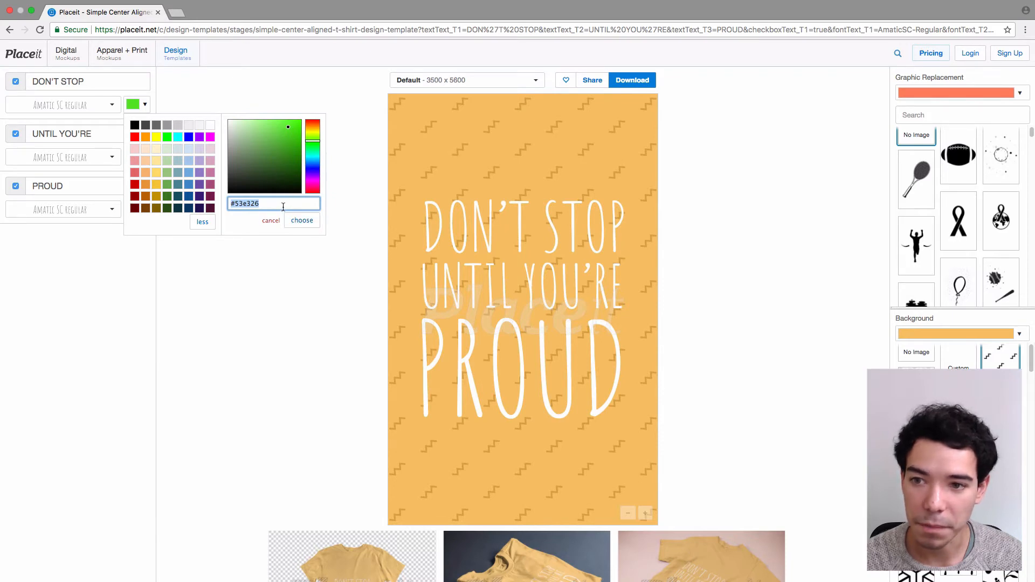
click(134, 96)
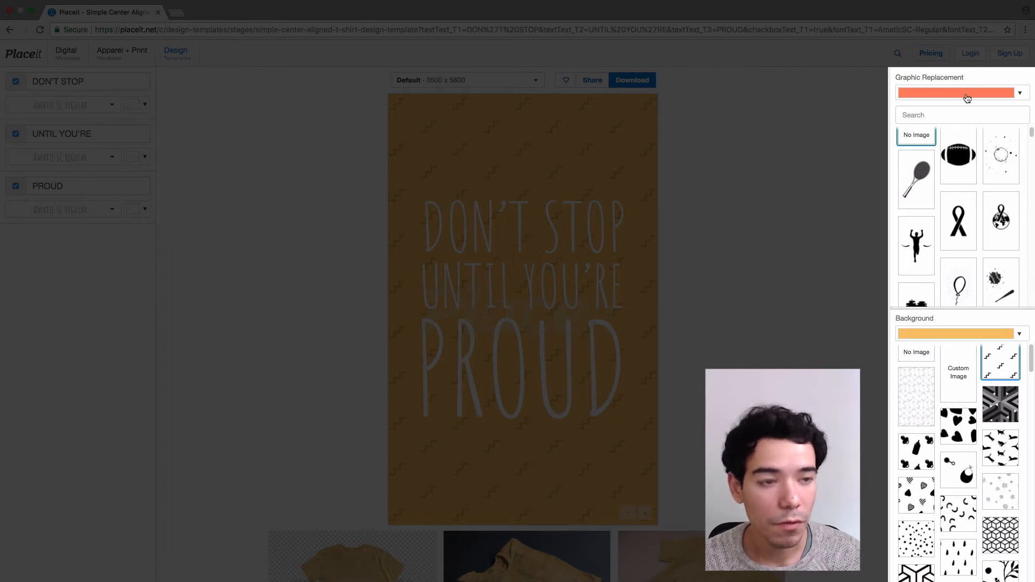
Step: Add the football graphic above the text and try the light blue color #58e2ff on it
scroll(960, 141, up, 1)
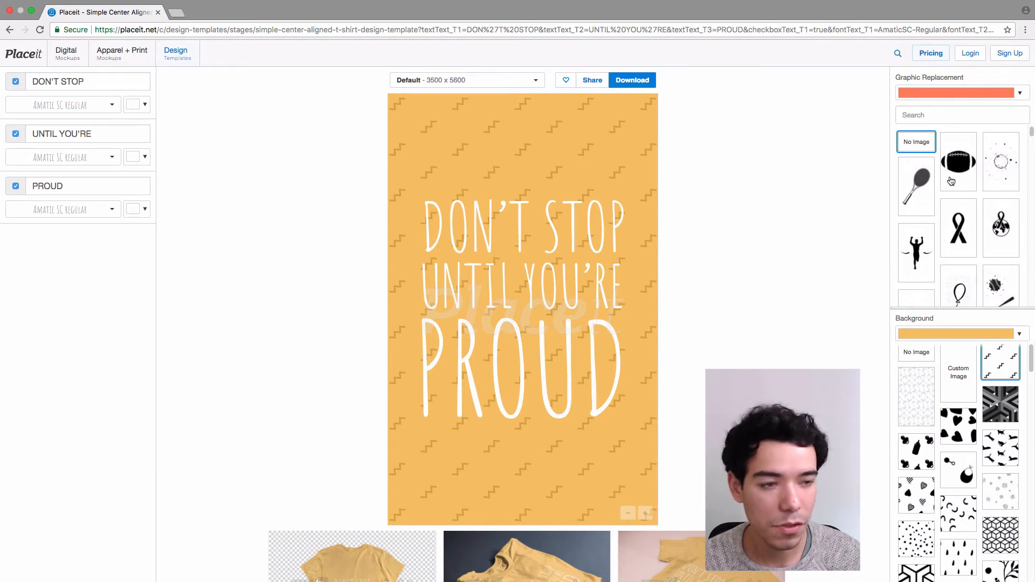
click(963, 177)
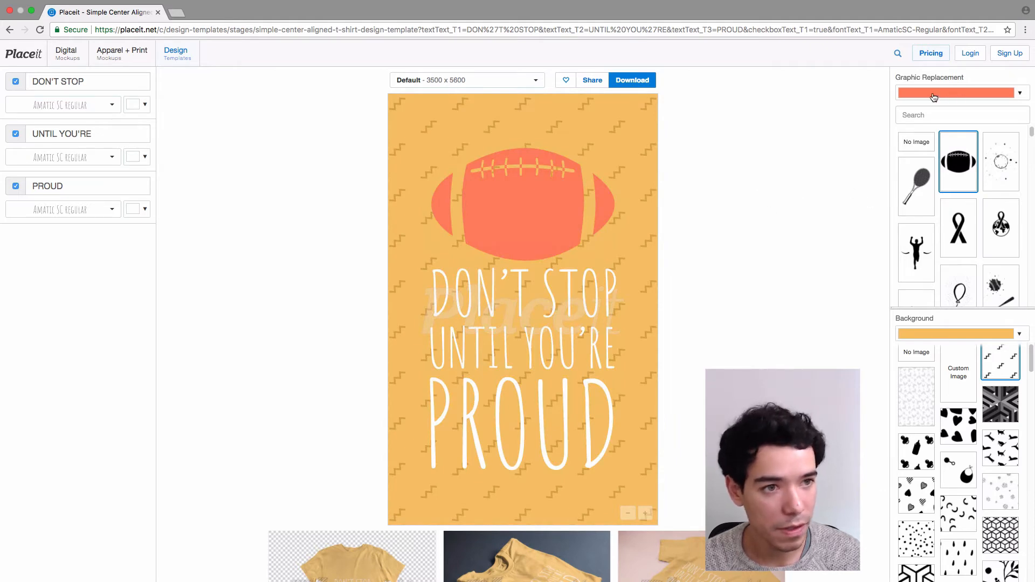
click(969, 98)
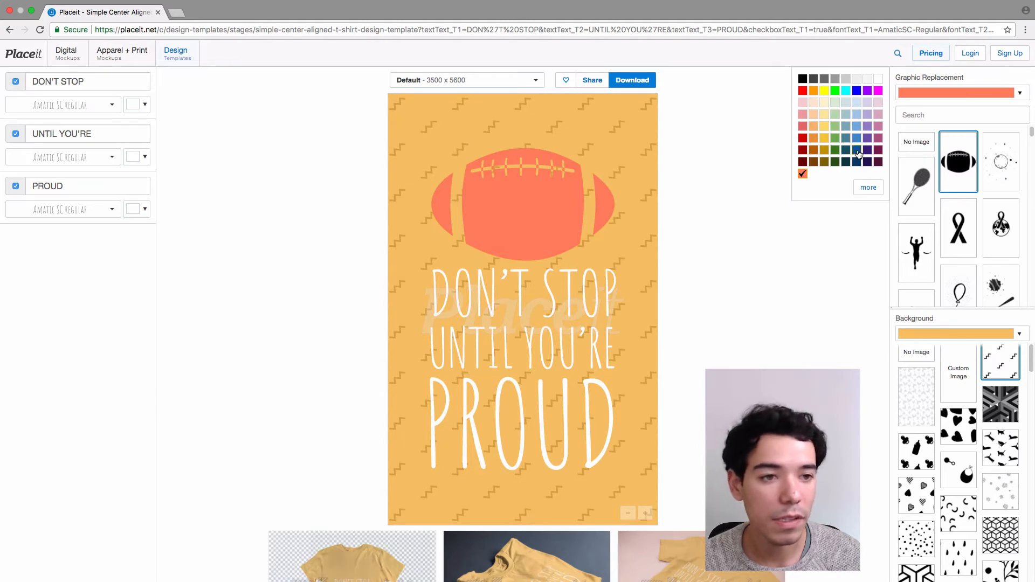
click(865, 187)
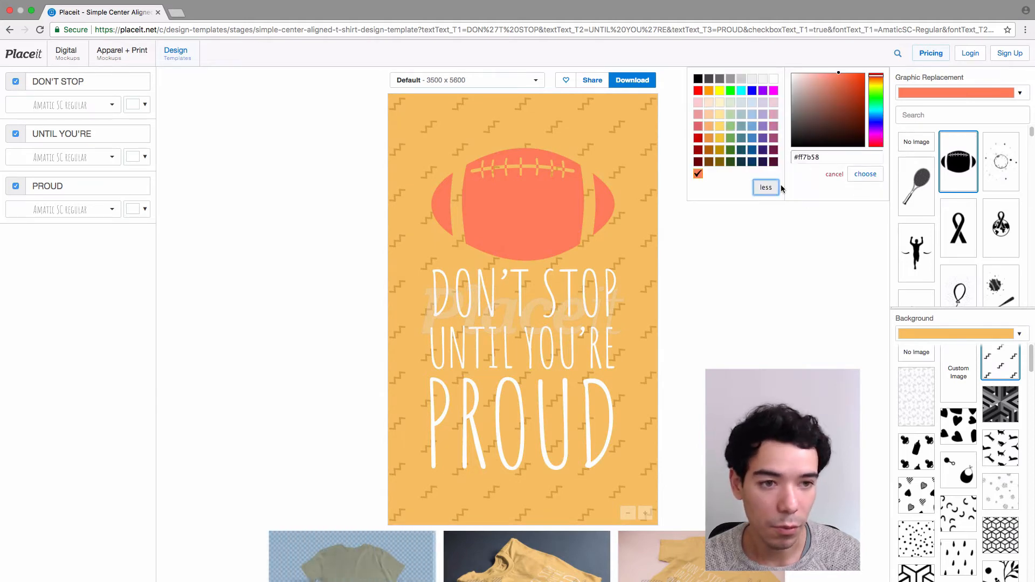
drag(878, 101, 880, 112)
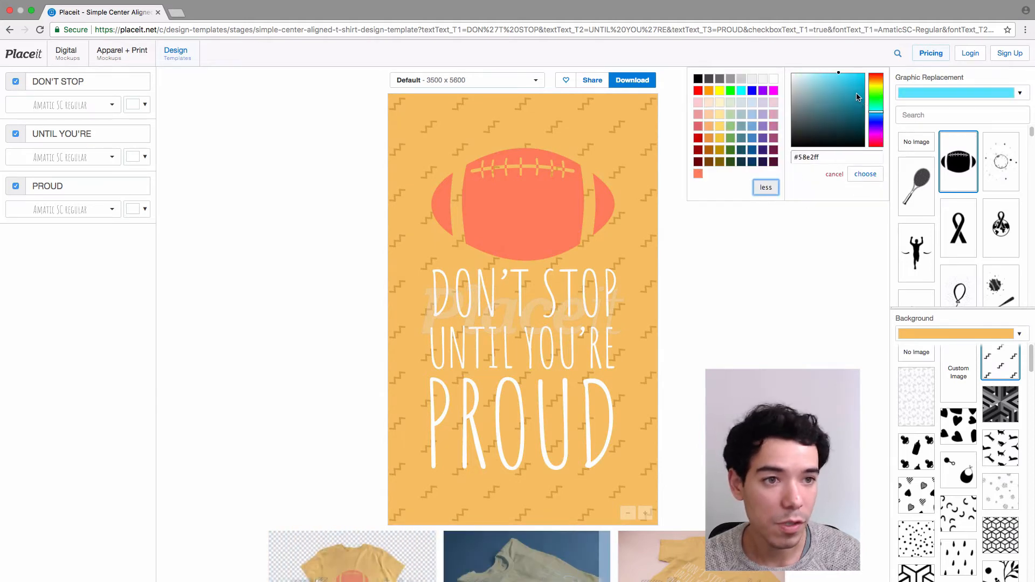
click(834, 173)
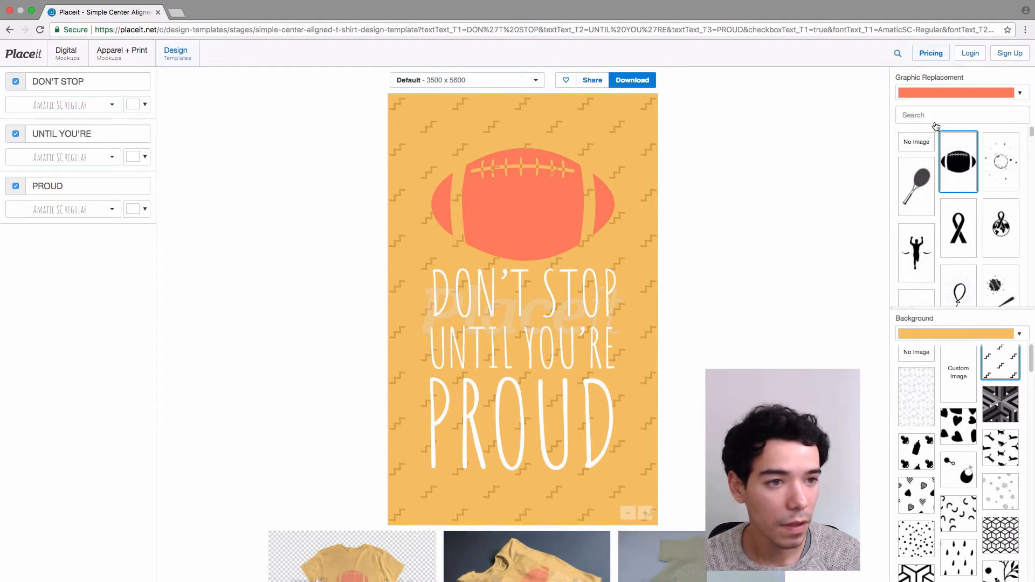
Step: Search the graphics for "mountain" and use the round badge with snowy peaks in the middle of the third row
click(942, 116)
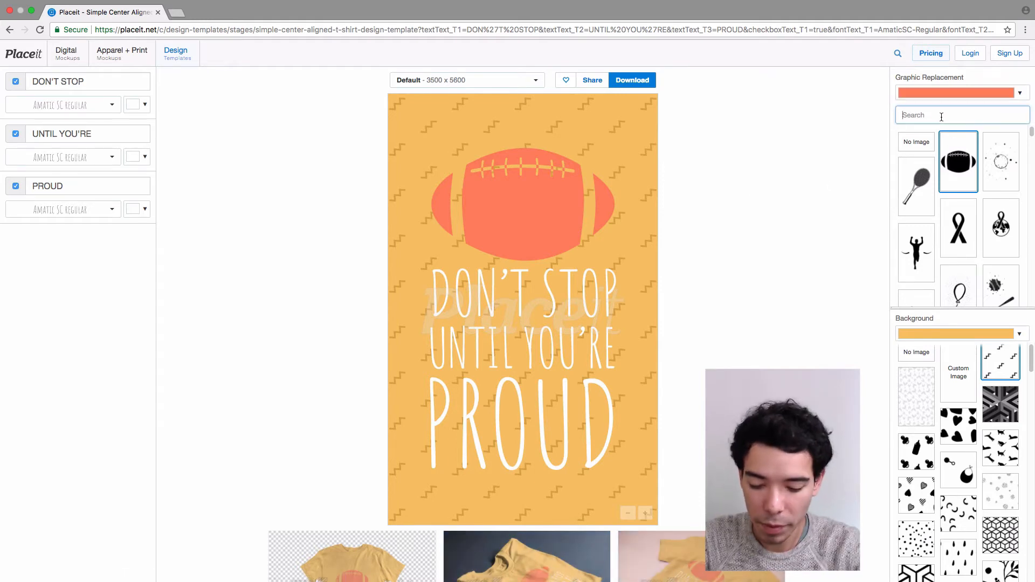
scroll(964, 149, down, 10)
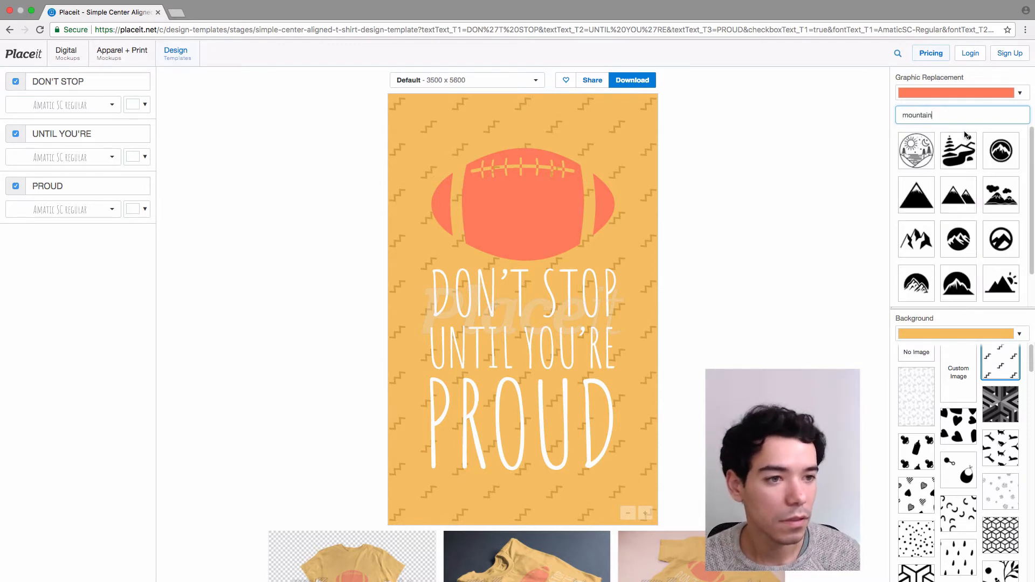
scroll(959, 210, down, 3)
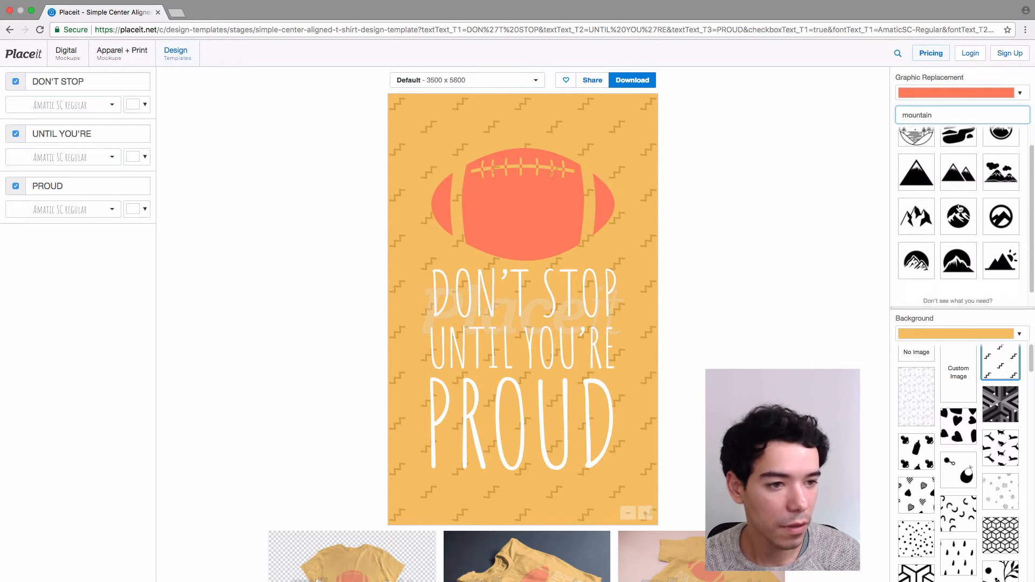
scroll(960, 209, up, 3)
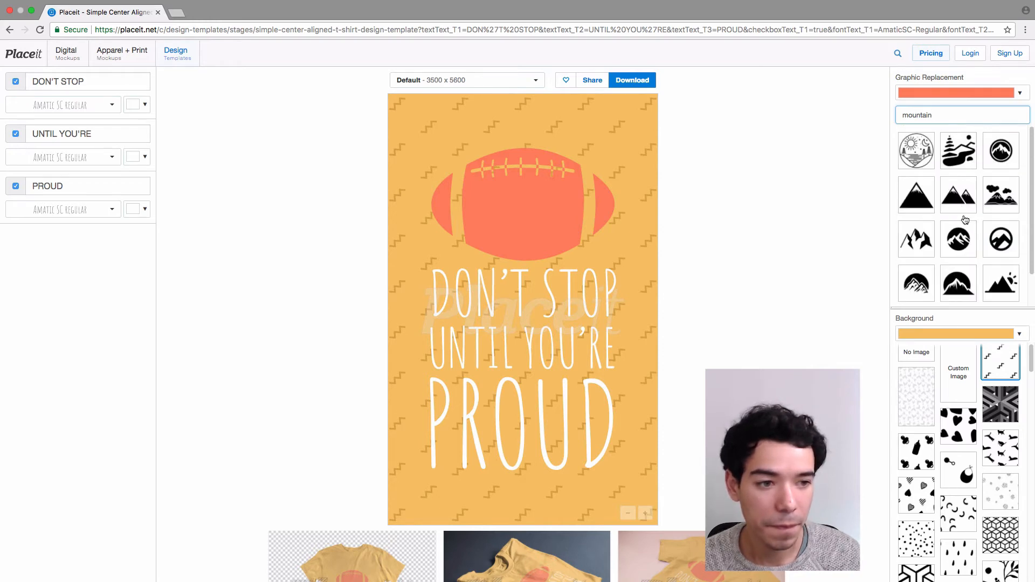
click(960, 240)
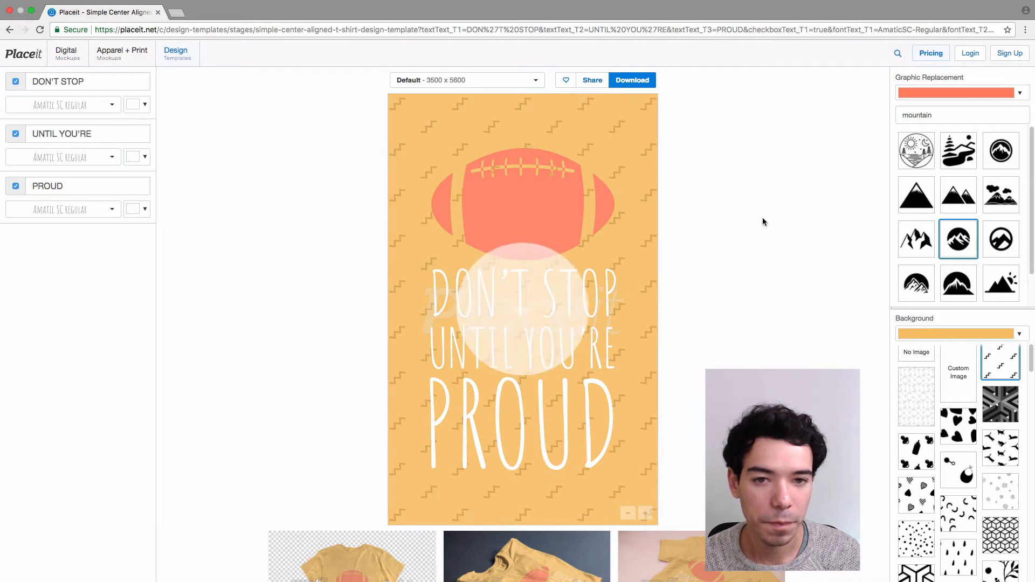
Step: Change the mountain graphic's color to the light orange palette swatch
click(979, 100)
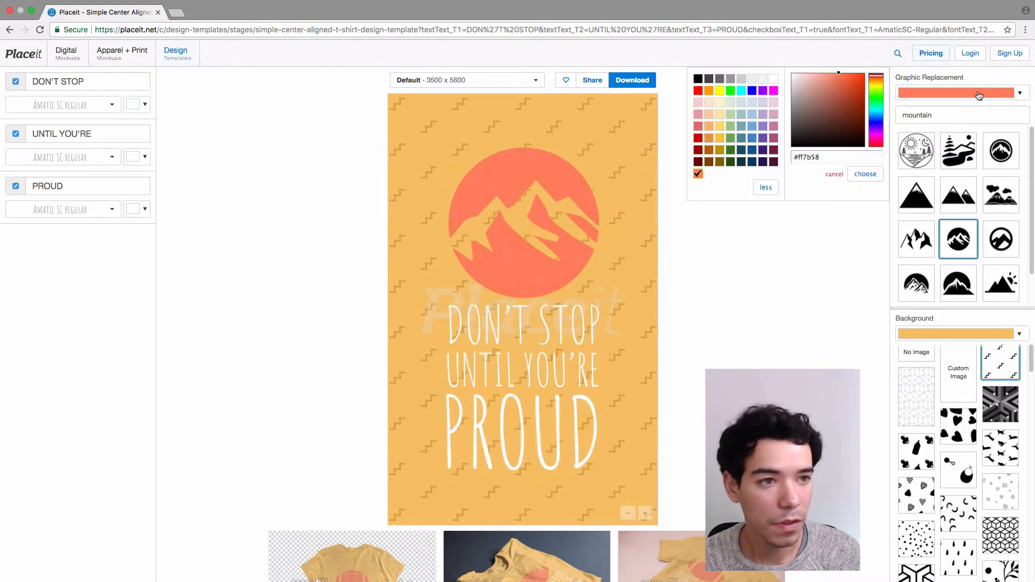
click(711, 130)
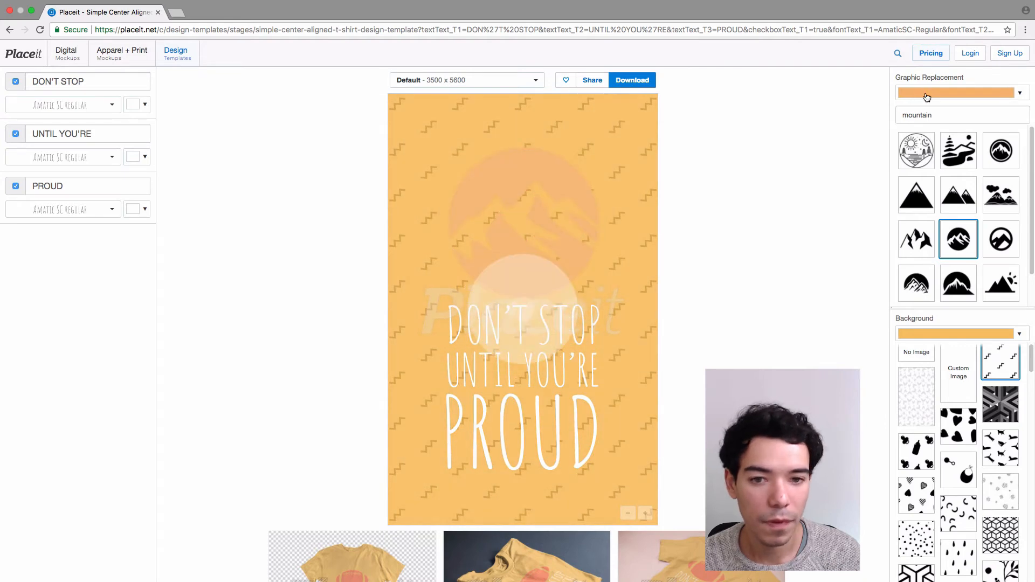
Step: Change the mountain graphic's color to the darker orange palette swatch
click(926, 97)
click(709, 139)
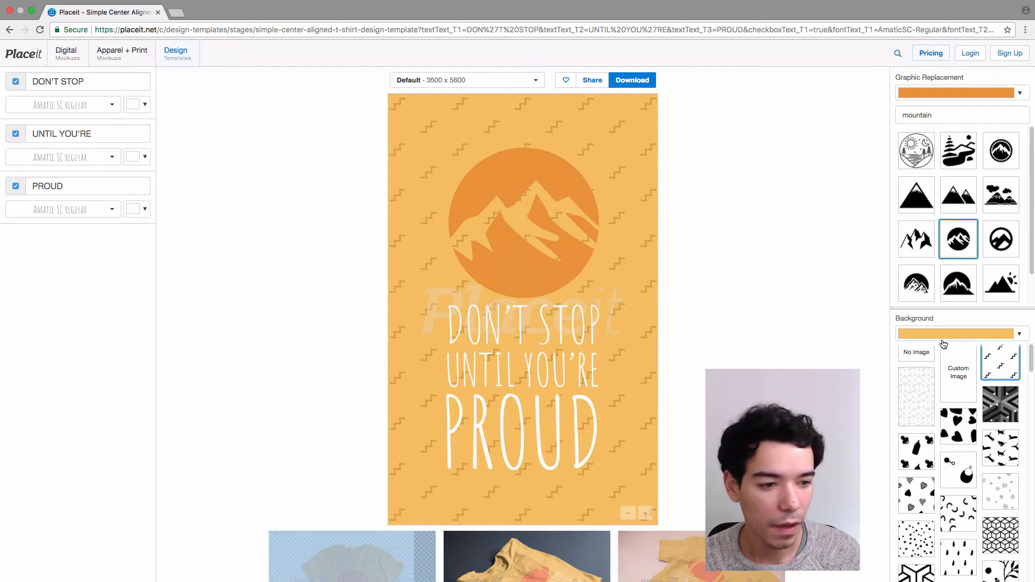
Step: Browse the background images, try the chicken pattern, and set the background to No Image for a plain fill
scroll(975, 389, down, 5)
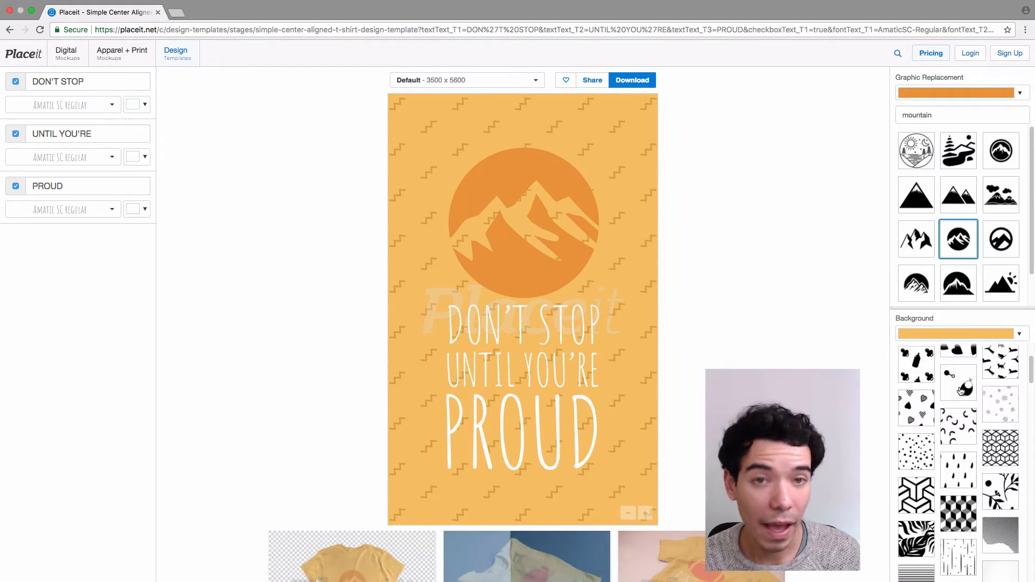
scroll(971, 400, up, 5)
click(916, 400)
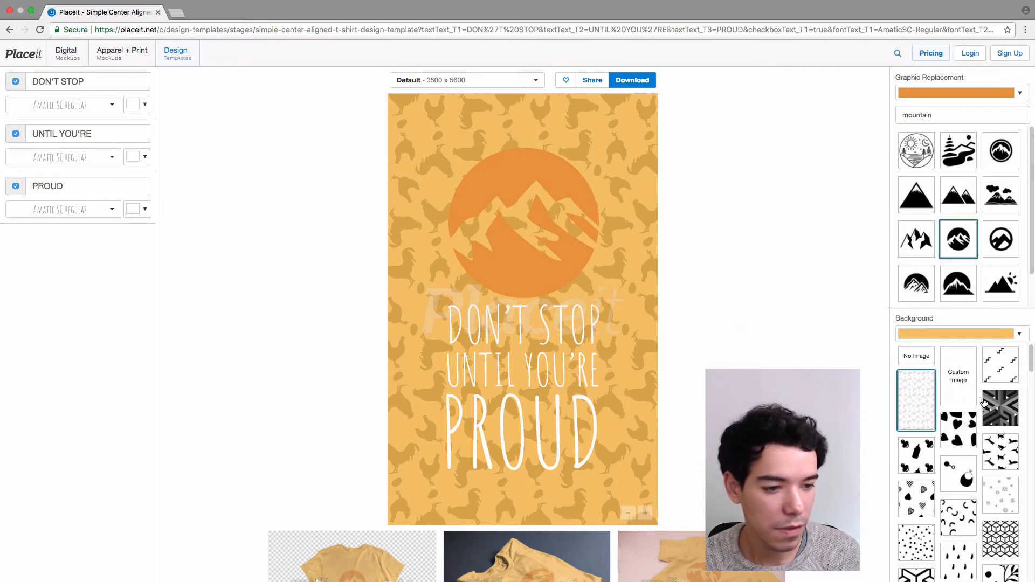
scroll(983, 403, down, 15)
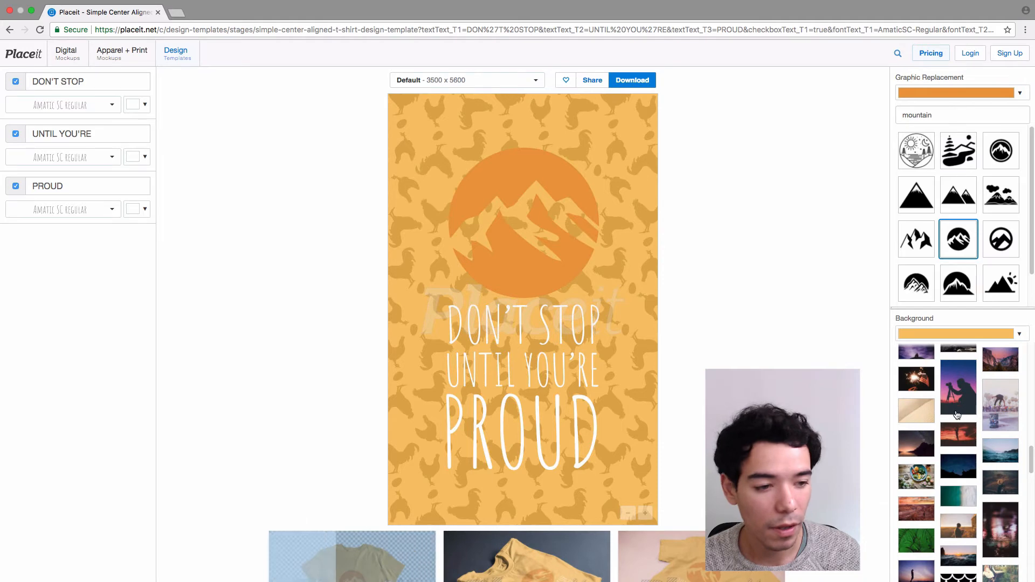
scroll(965, 420, up, 15)
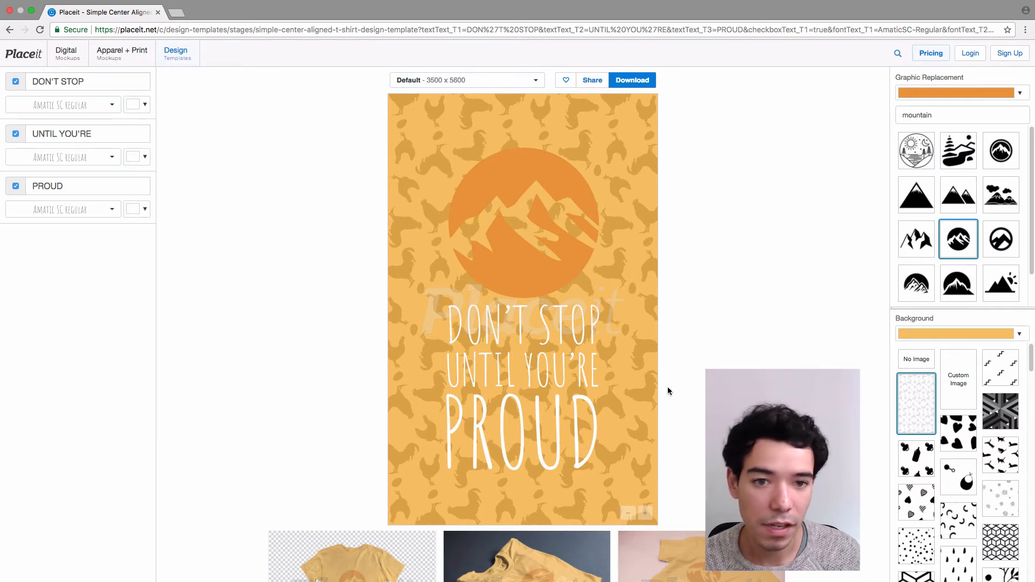
click(916, 366)
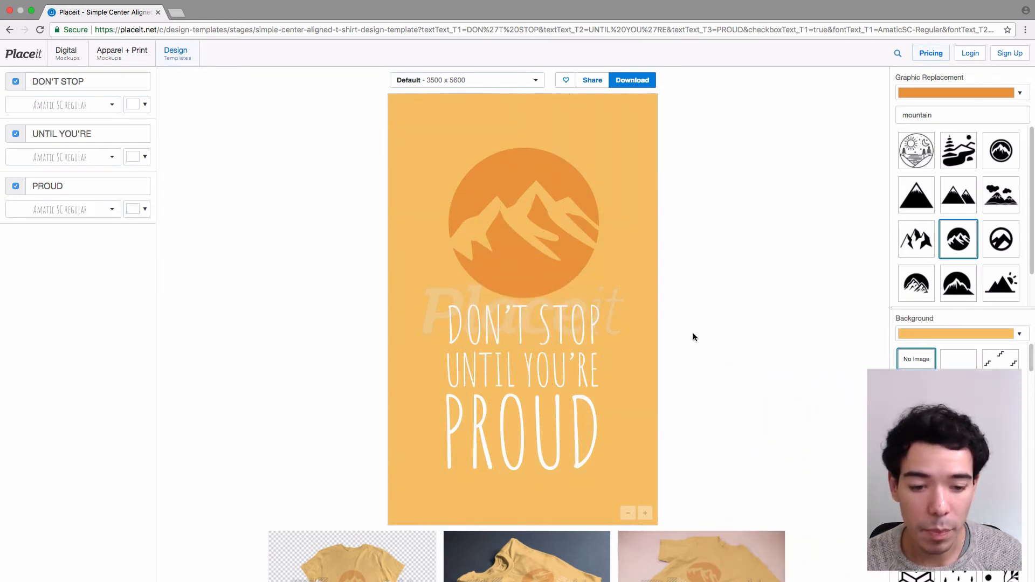
Step: Enlarge the mountain graphic and slogan together by one increment on the canvas
click(627, 519)
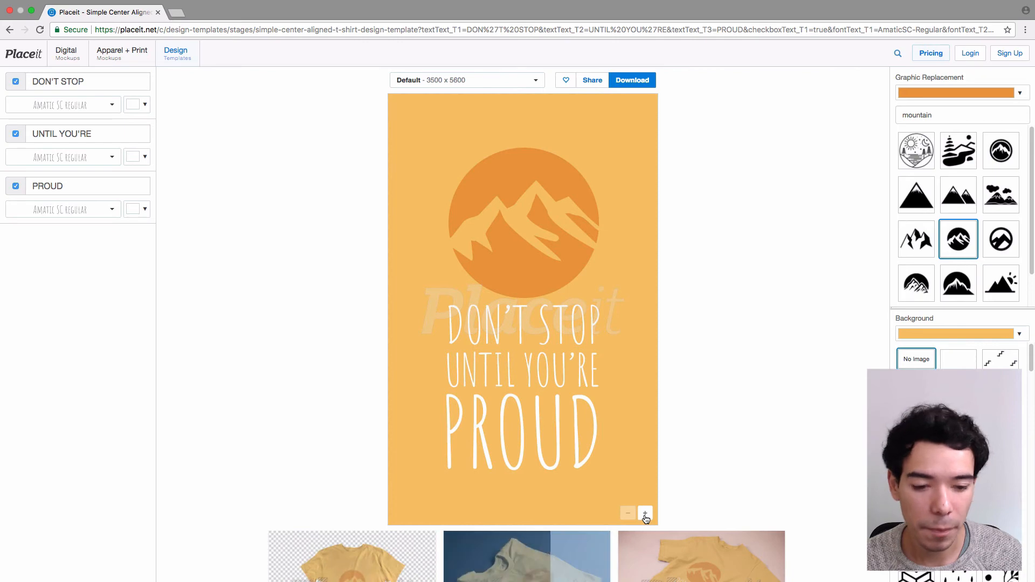
click(647, 518)
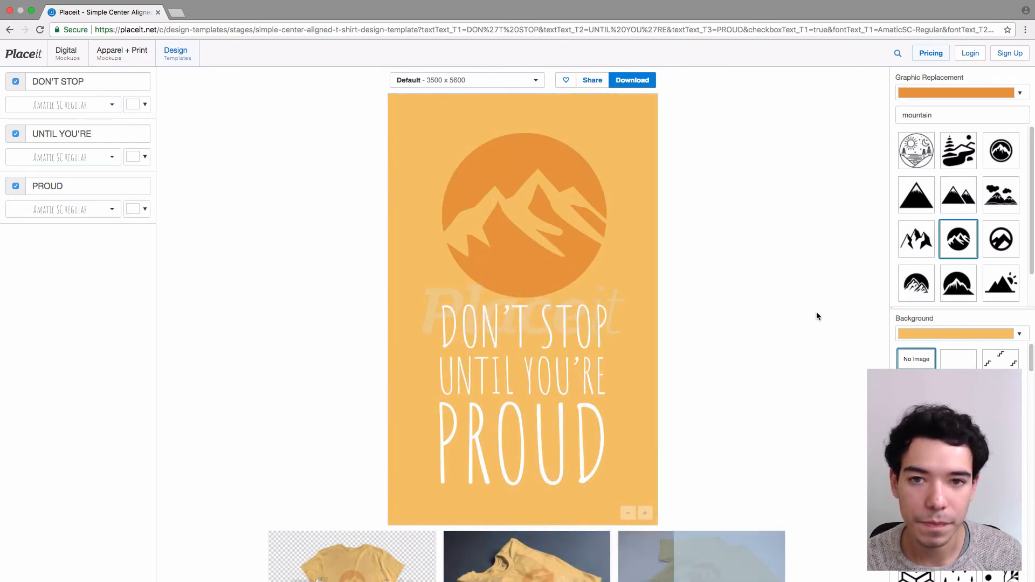
Step: Examine the available output size presets for the design, such as Facebook, Instagram, Pinterest, Twitter and YouTube formats
click(531, 82)
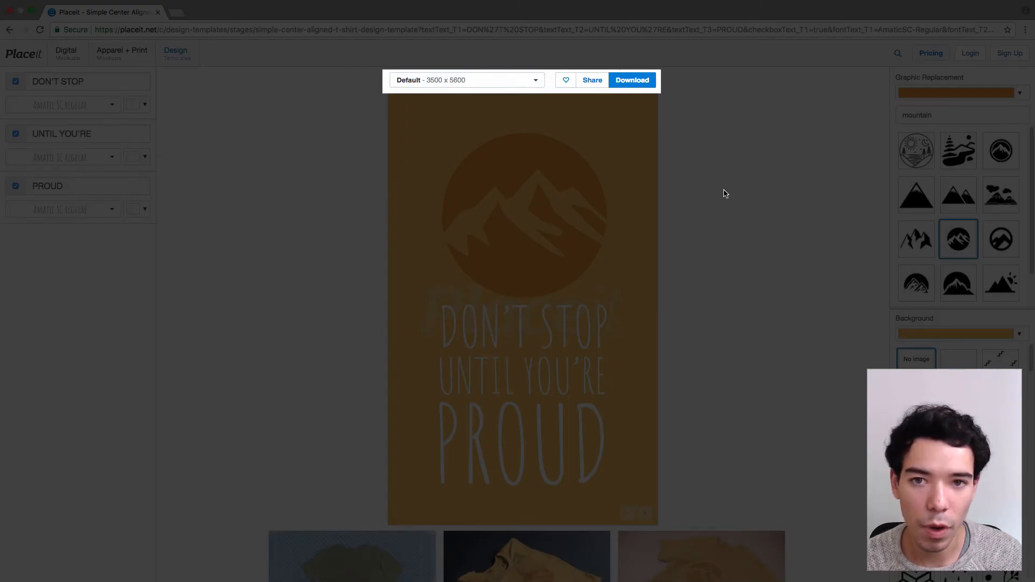
click(718, 216)
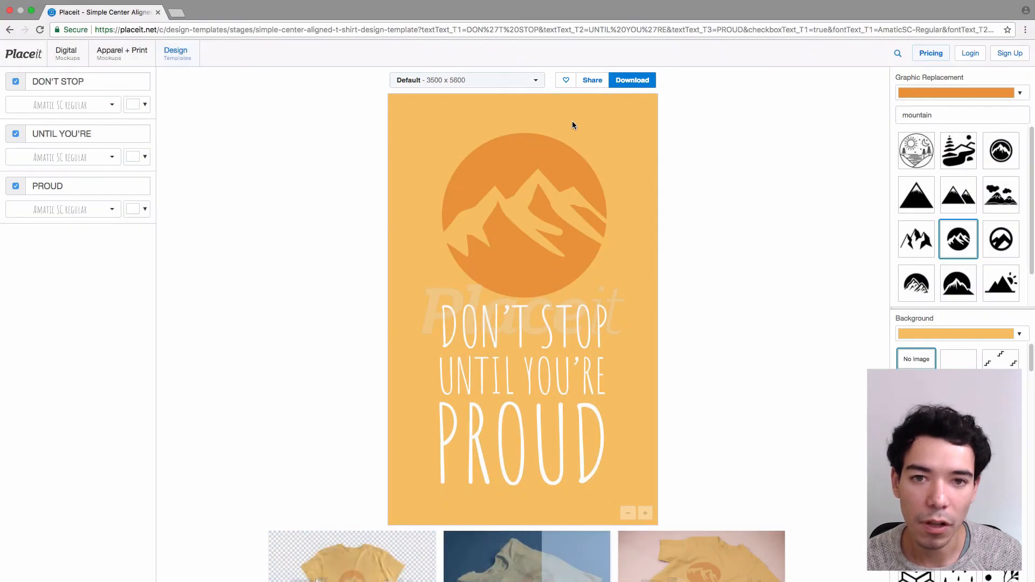
click(489, 82)
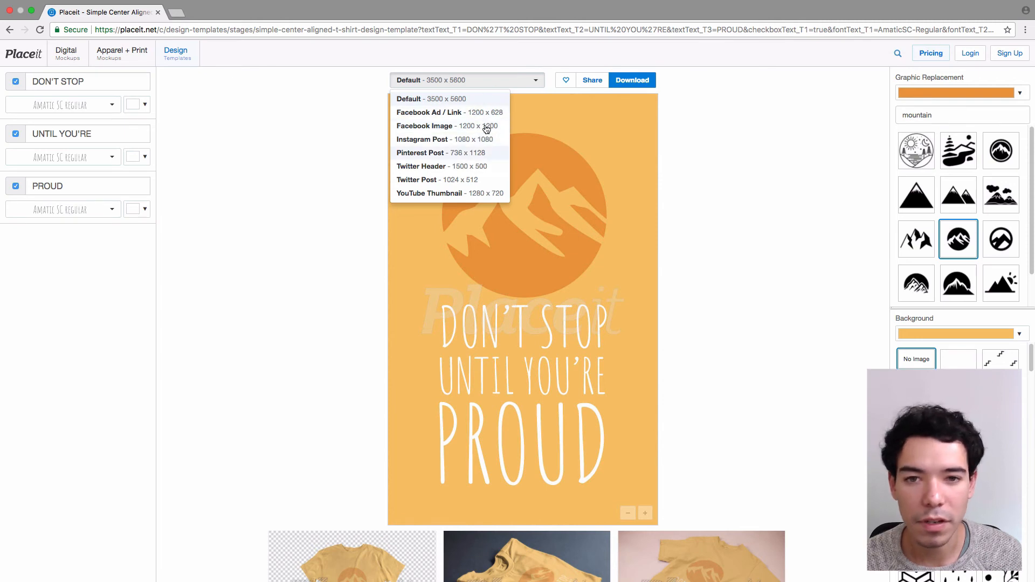
click(701, 117)
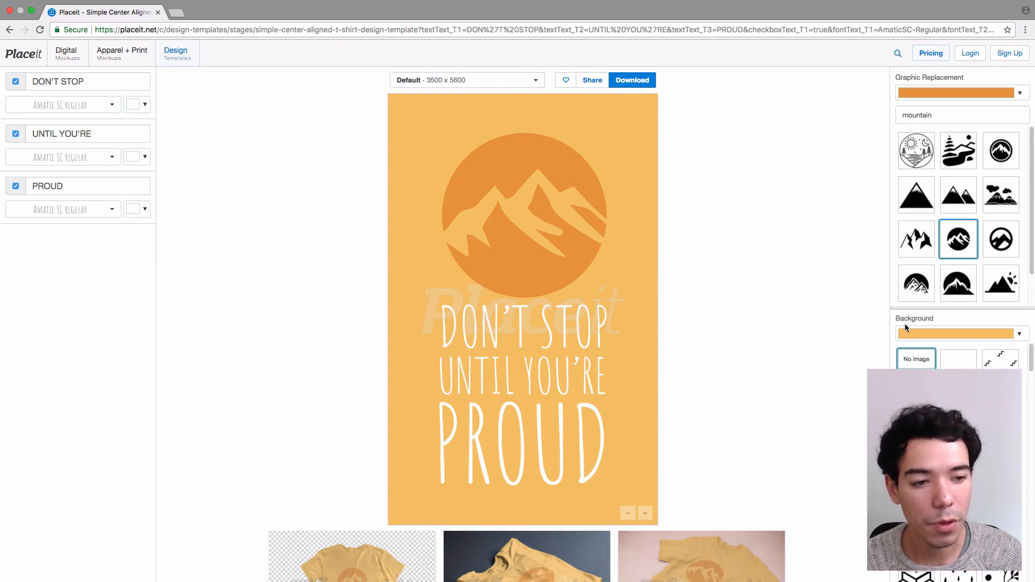
Step: Try a transparent background and the medium purple palette swatch behind the mountain design
click(965, 338)
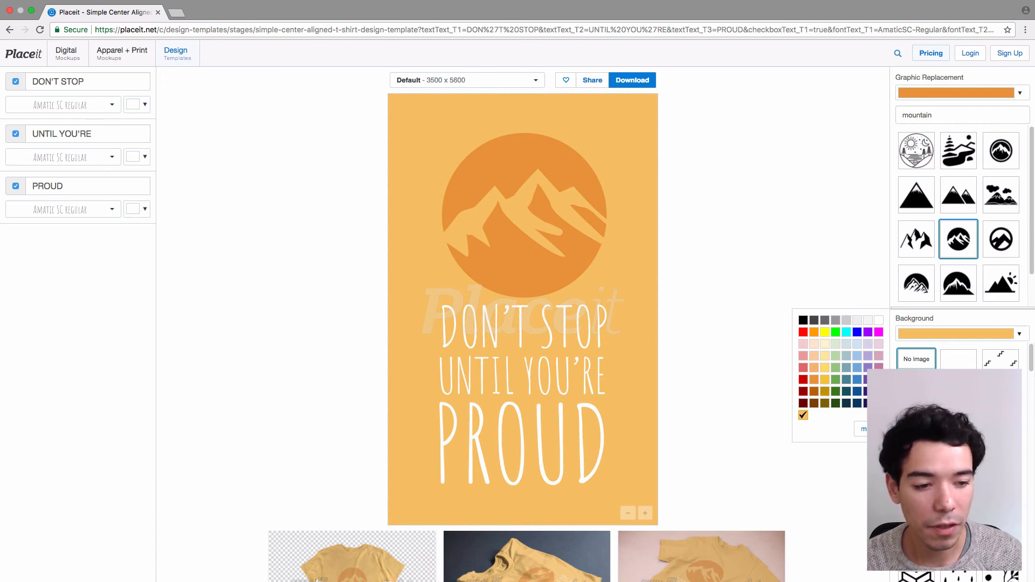
click(879, 406)
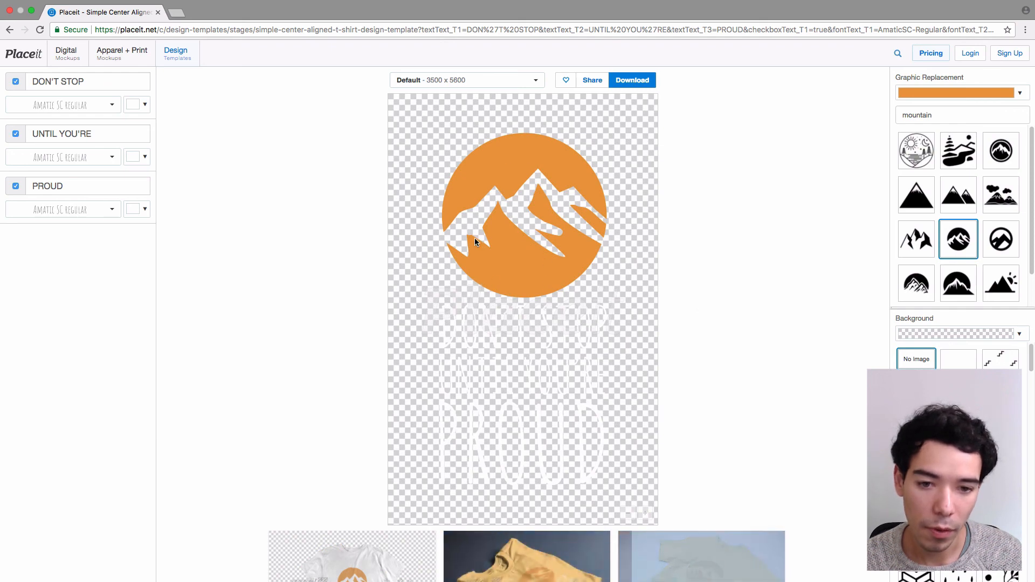
click(955, 334)
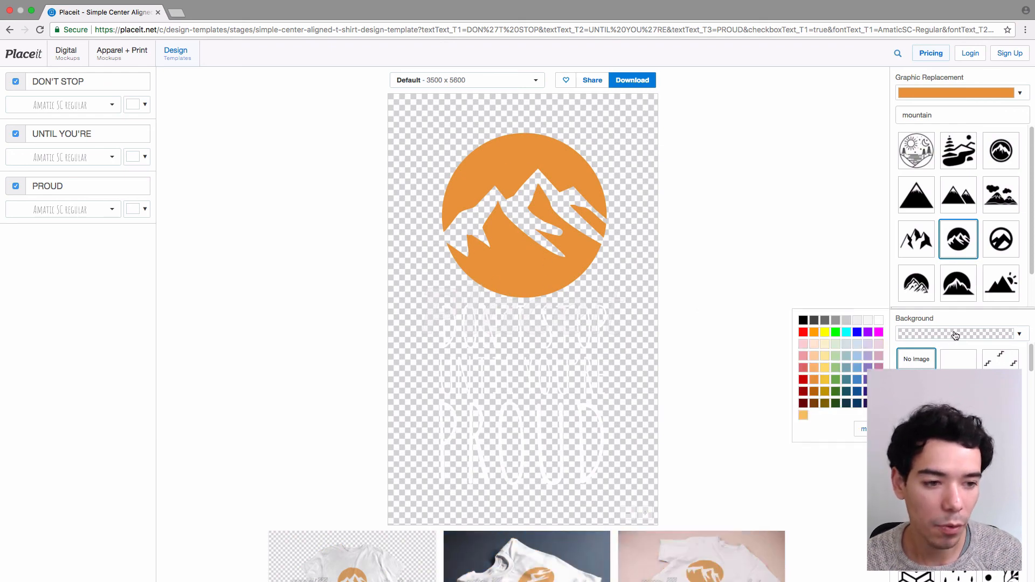
click(867, 368)
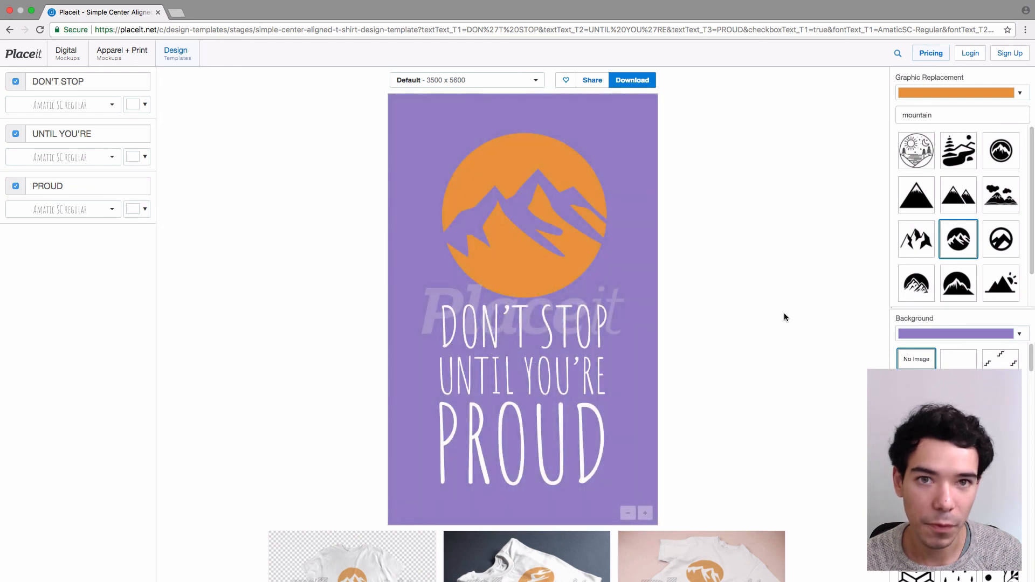
Step: Clear the purple background color to make the background transparent and start downloading the design at the Default 3500 x 5600 size
click(941, 336)
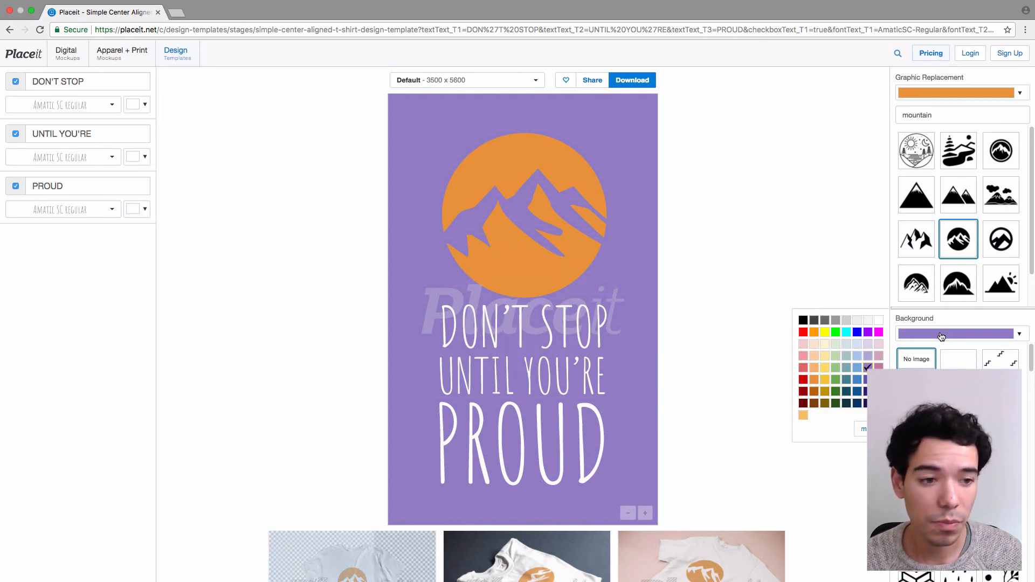
click(869, 370)
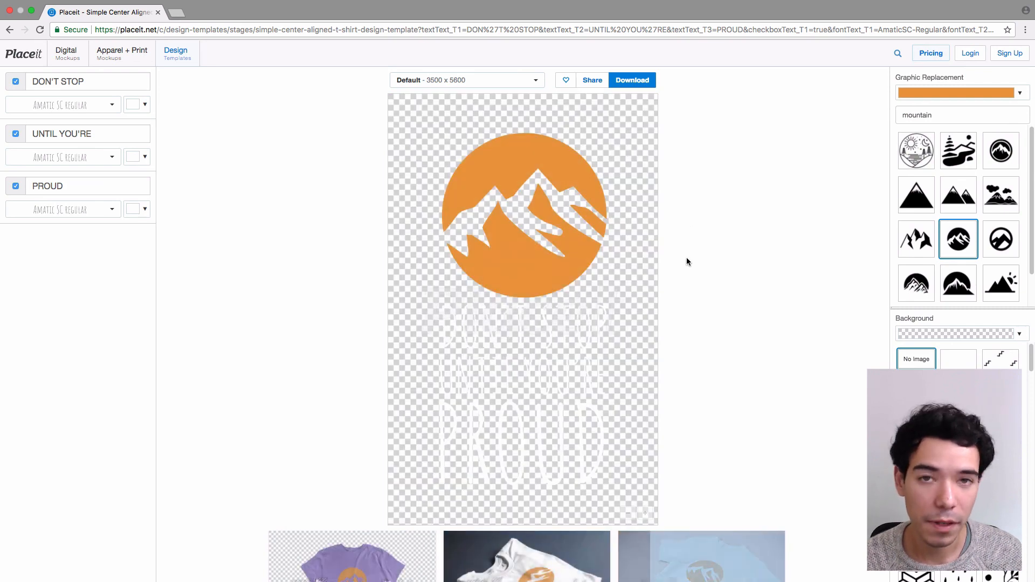
click(647, 80)
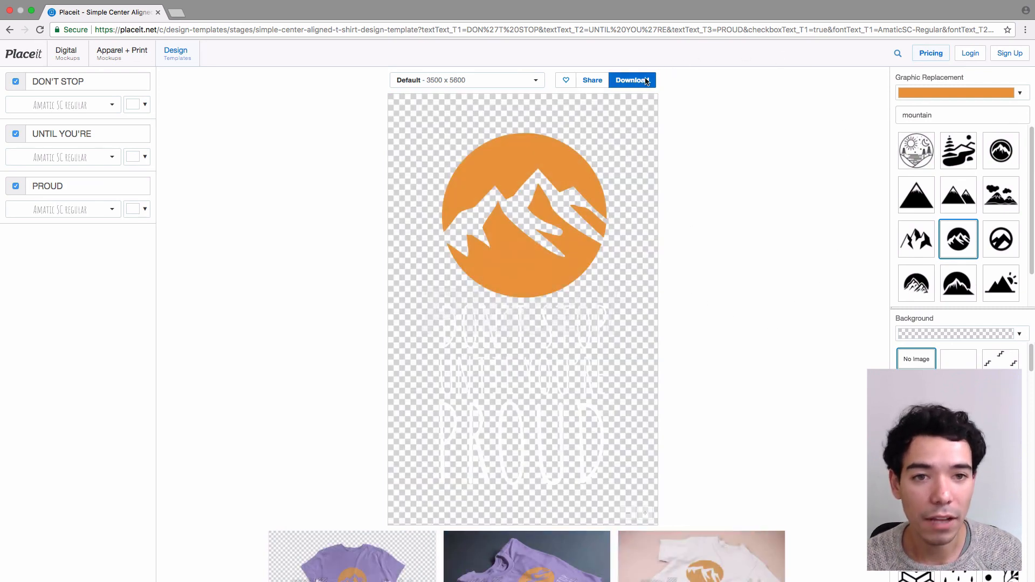